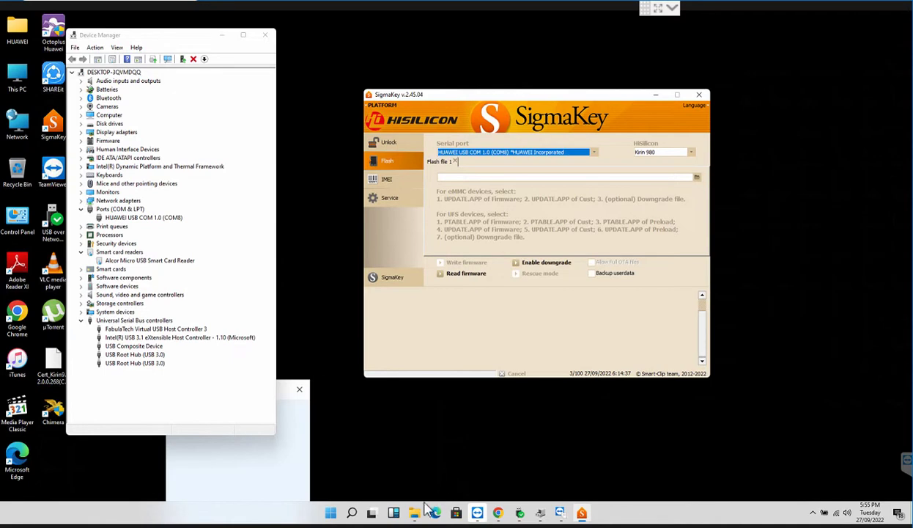
- Switch to File Explorer and copy the dload folder's address as text
{"action": "left_click", "coordinate": [414, 512]}
{"action": "right_click", "coordinate": [810, 142]}
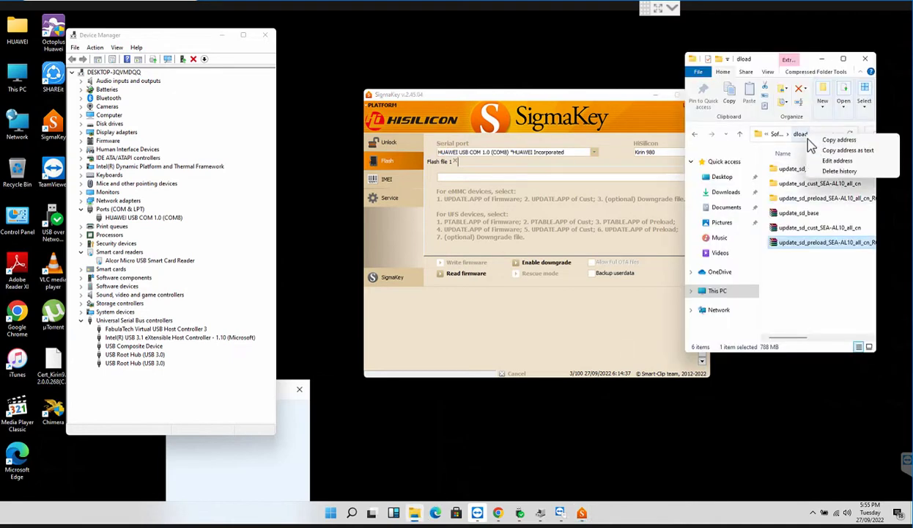
{"action": "left_click", "coordinate": [828, 150]}
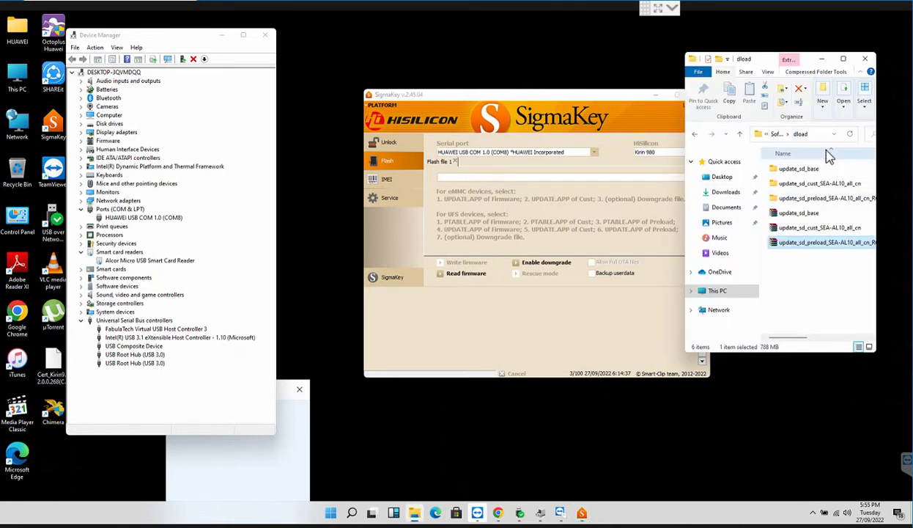
- In SigmaKey, load PTABLE.APP from update_sd_base as flash file 1, using the copied dload path to reach it
{"action": "left_click", "coordinate": [579, 199]}
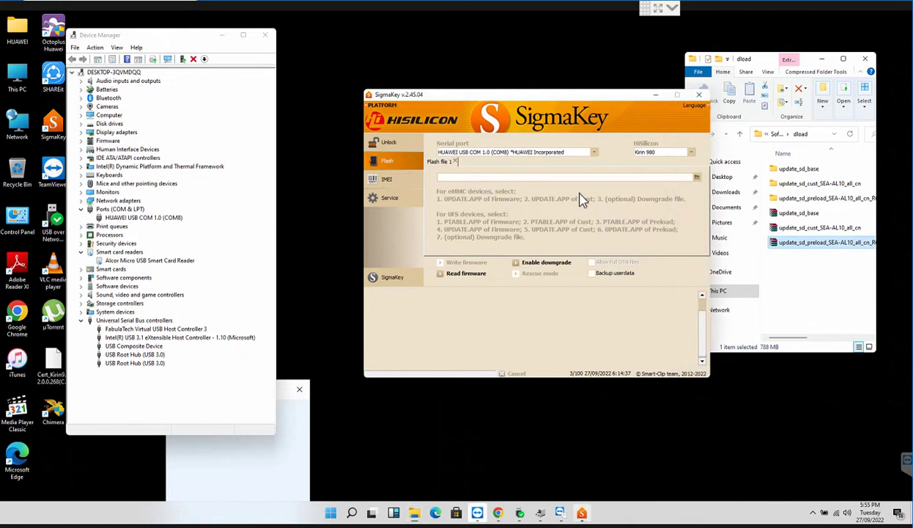
{"action": "left_click", "coordinate": [695, 178]}
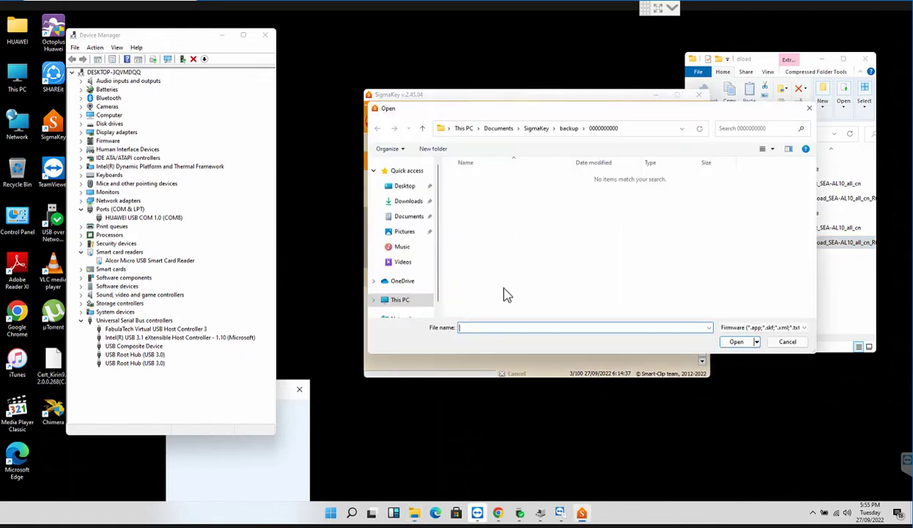
{"action": "right_click", "coordinate": [496, 328]}
{"action": "left_click", "coordinate": [521, 368]}
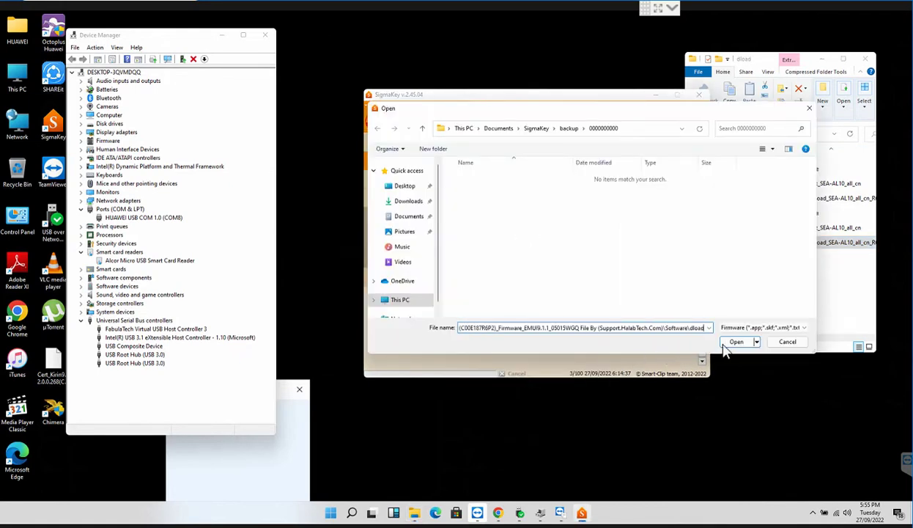
{"action": "left_click", "coordinate": [733, 341]}
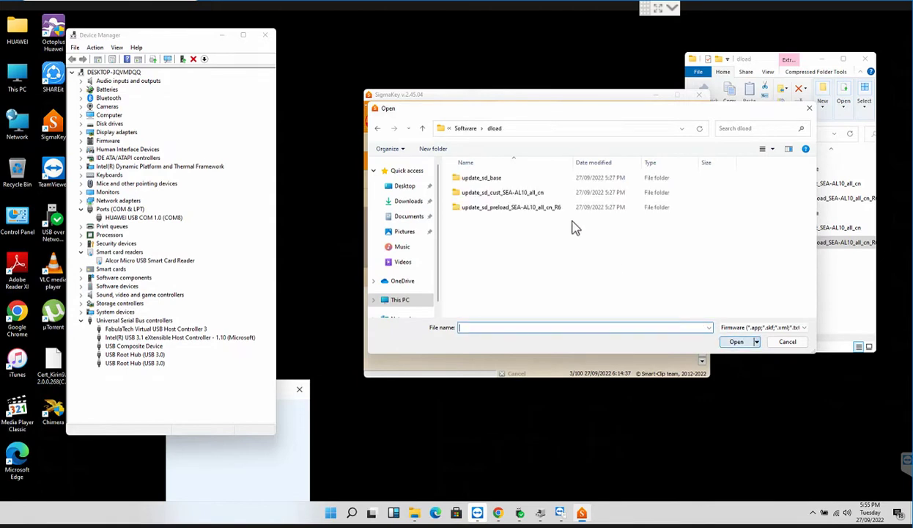
{"action": "double_click", "coordinate": [493, 179]}
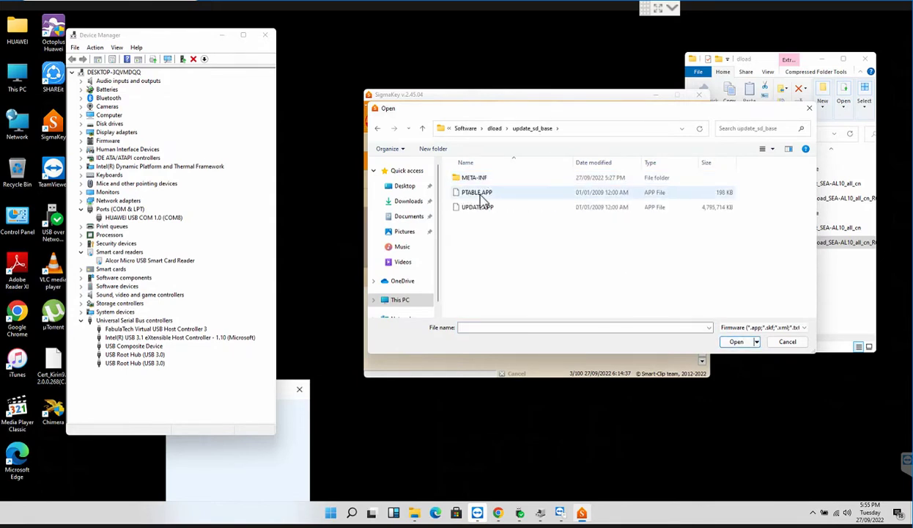
{"action": "double_click", "coordinate": [483, 200]}
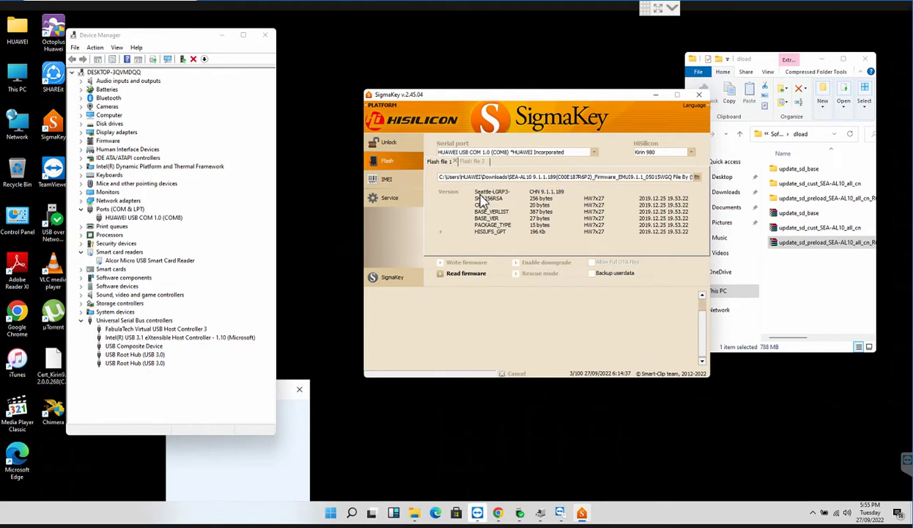
- Load PTABLE.APP from the update_sd_cust_SEA-AL10_all_cn folder in dload as flash file 2
{"action": "left_click", "coordinate": [466, 161]}
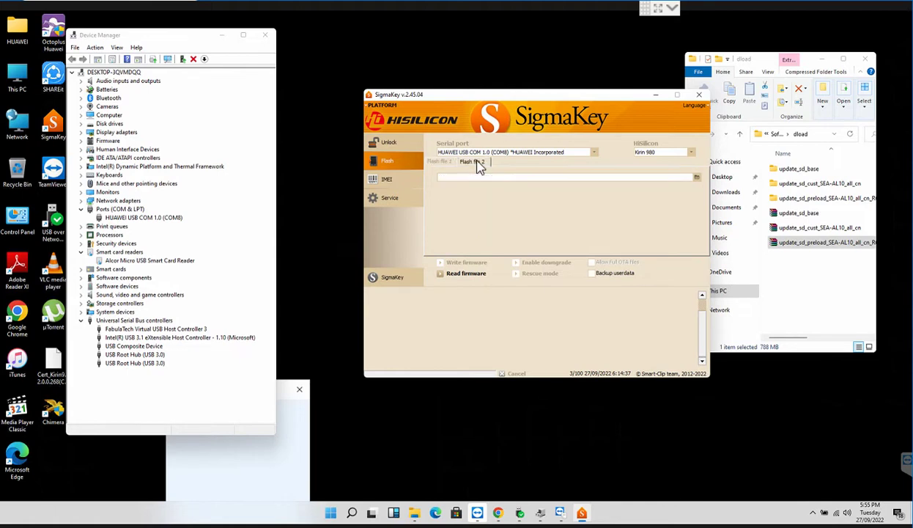
{"action": "left_click", "coordinate": [697, 178]}
{"action": "left_click", "coordinate": [494, 127]}
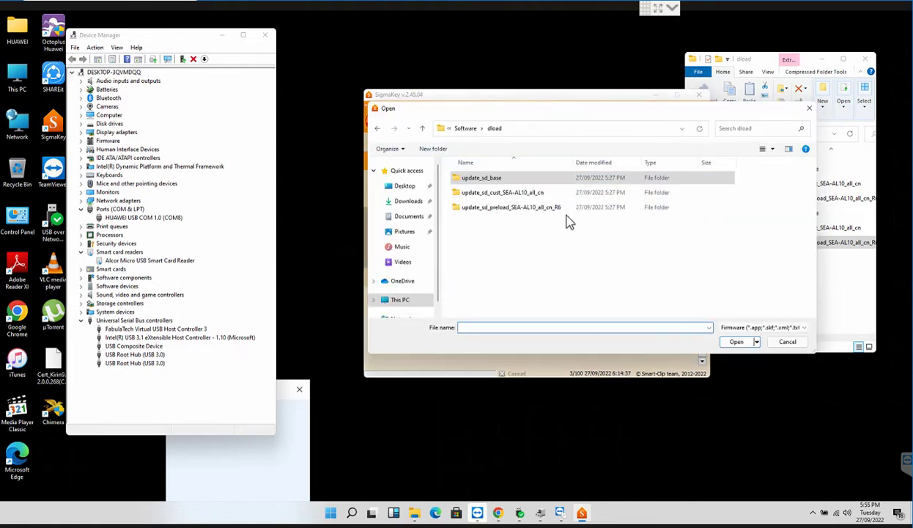
{"action": "double_click", "coordinate": [512, 196]}
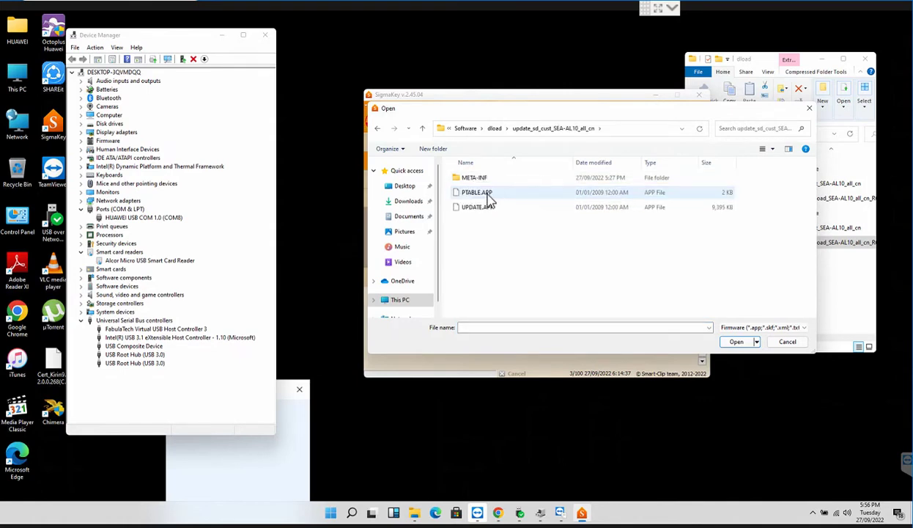
{"action": "double_click", "coordinate": [489, 196]}
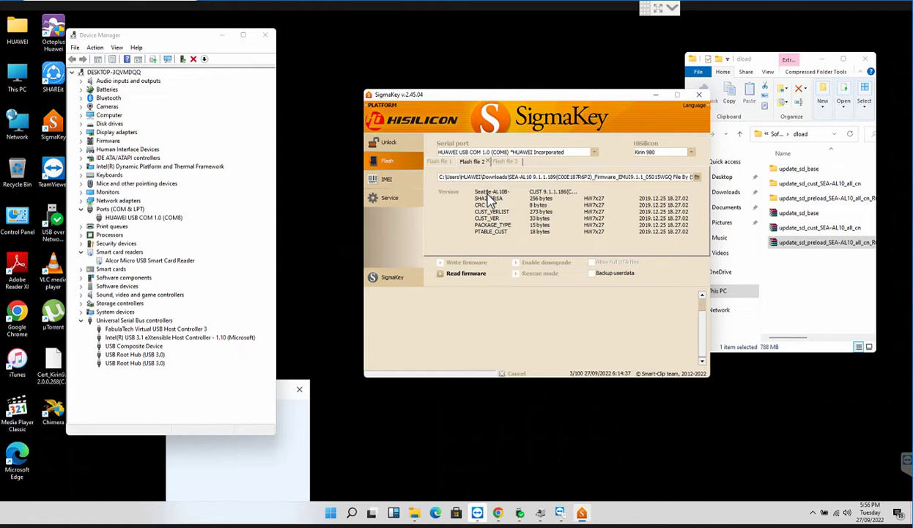
- Load PTABLE.APP from the update_sd_preload_SEA-AL10_all_cn_R6 folder in dload as flash file 3
{"action": "left_click", "coordinate": [504, 163]}
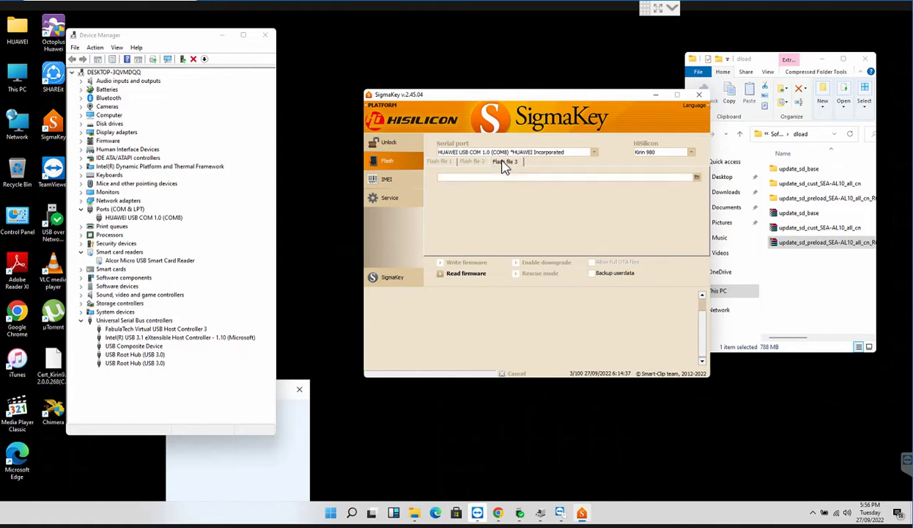
{"action": "left_click", "coordinate": [696, 178]}
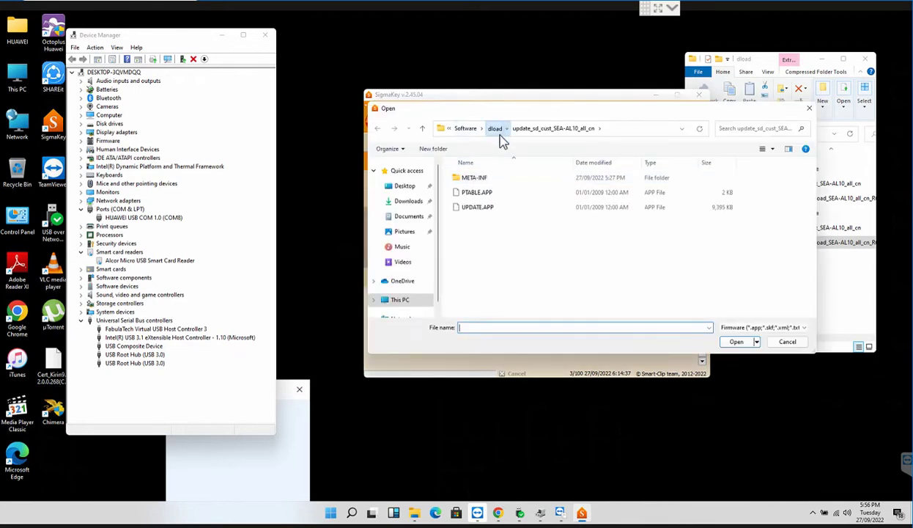
{"action": "left_click", "coordinate": [495, 129]}
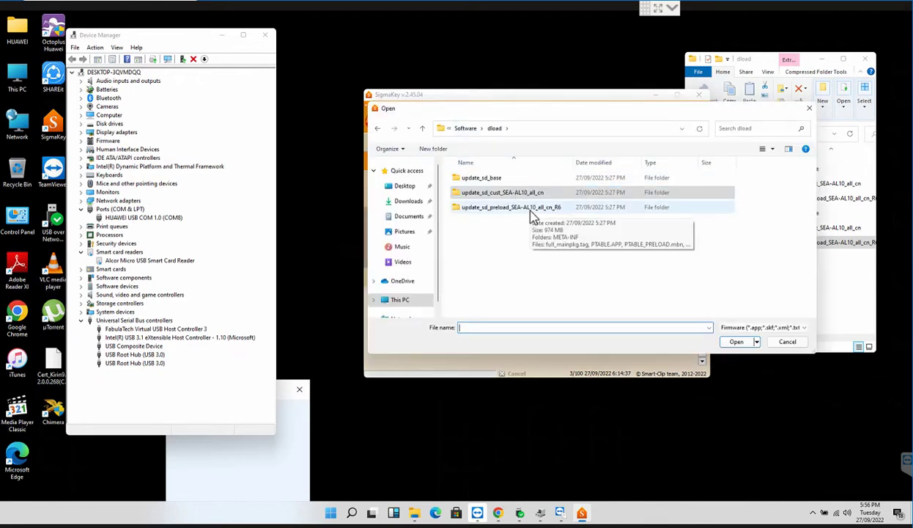
{"action": "double_click", "coordinate": [532, 212]}
{"action": "double_click", "coordinate": [489, 193]}
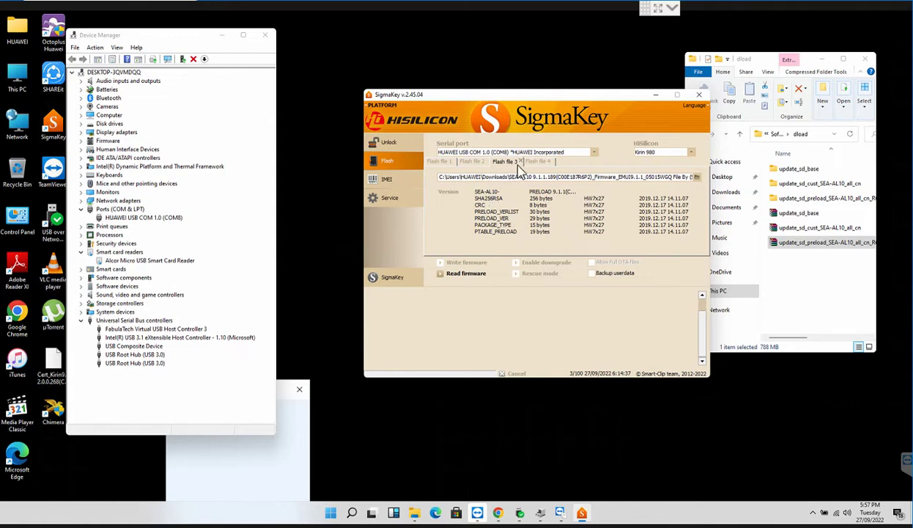
- Load UPDATE.APP from the update_sd_base folder in dload as flash file 4
{"action": "left_click", "coordinate": [533, 161]}
{"action": "left_click", "coordinate": [697, 177]}
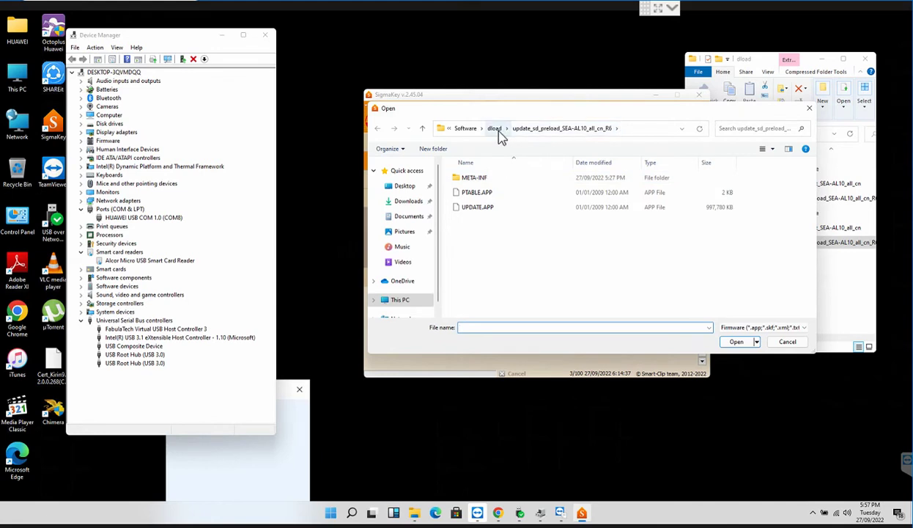
{"action": "left_click", "coordinate": [495, 131]}
{"action": "double_click", "coordinate": [491, 181]}
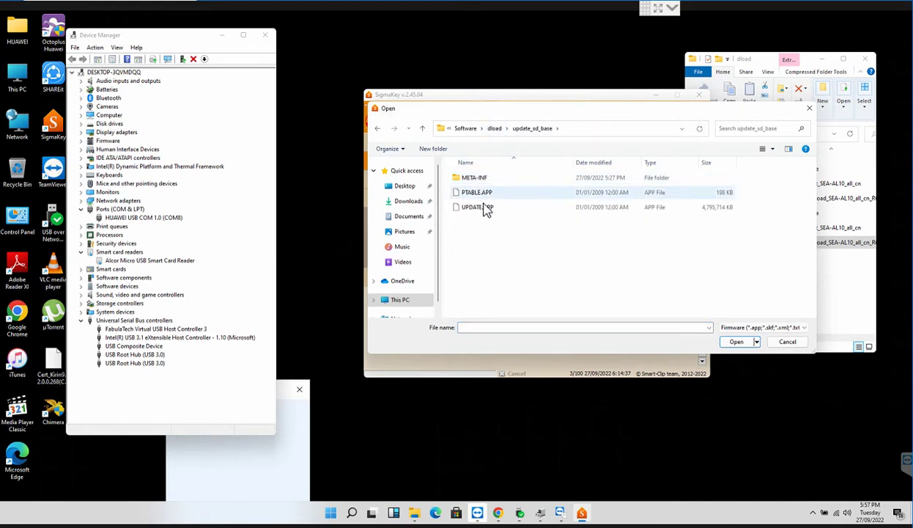
{"action": "double_click", "coordinate": [485, 207]}
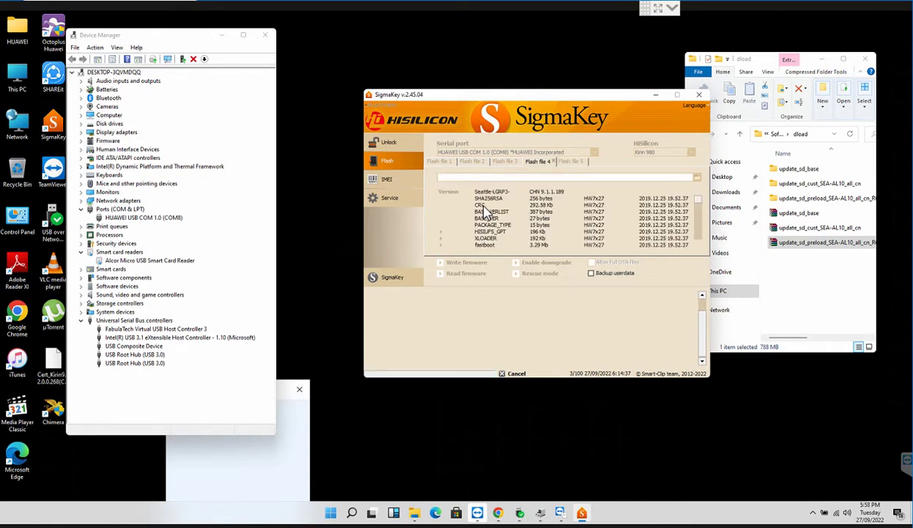
- Load UPDATE.APP from the update_sd_cust_SEA-AL10_all_cn folder in dload as flash file 5
{"action": "left_click", "coordinate": [574, 162]}
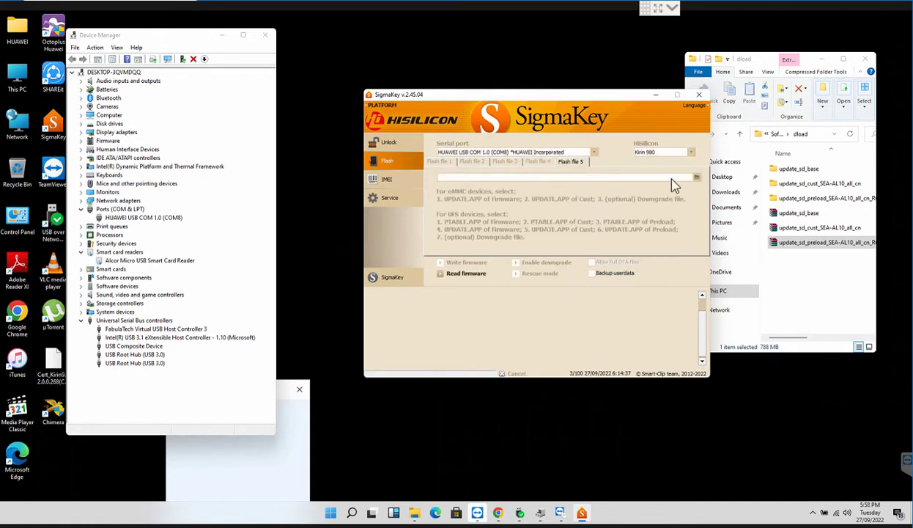
{"action": "left_click", "coordinate": [697, 178]}
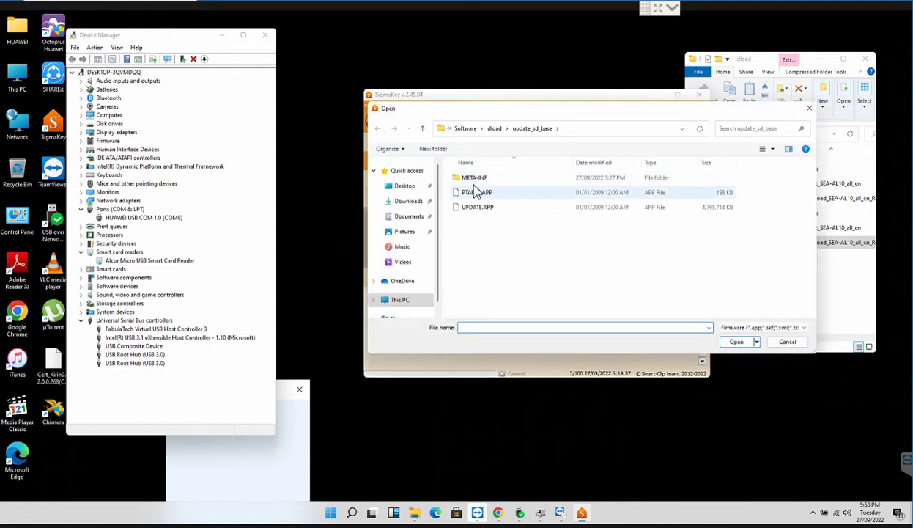
{"action": "left_click", "coordinate": [495, 129]}
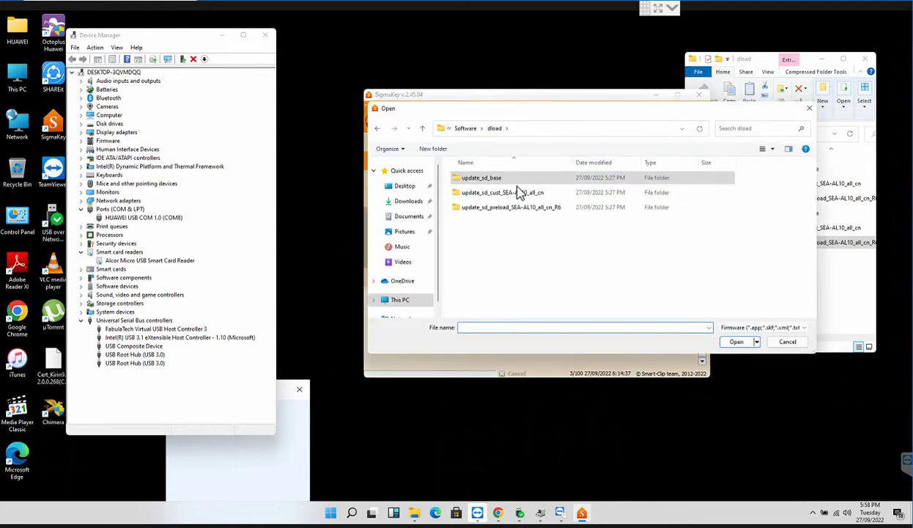
{"action": "double_click", "coordinate": [517, 196]}
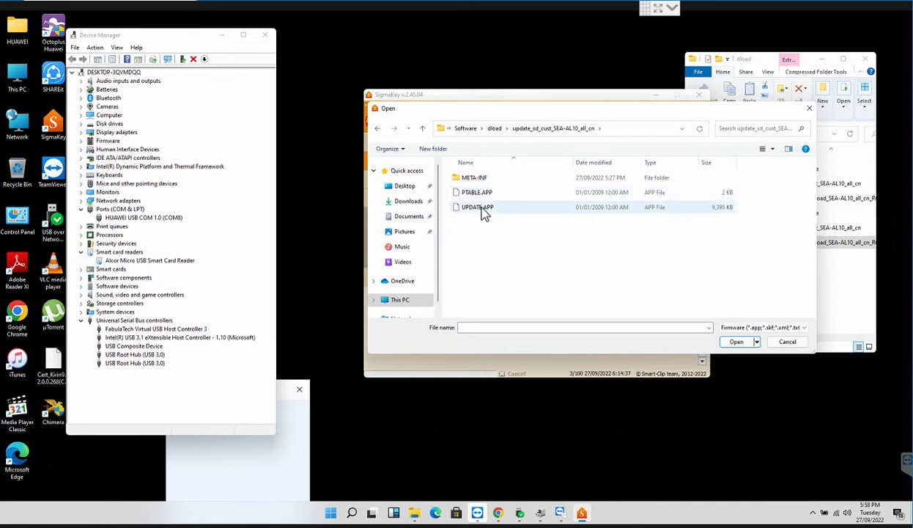
{"action": "double_click", "coordinate": [483, 214]}
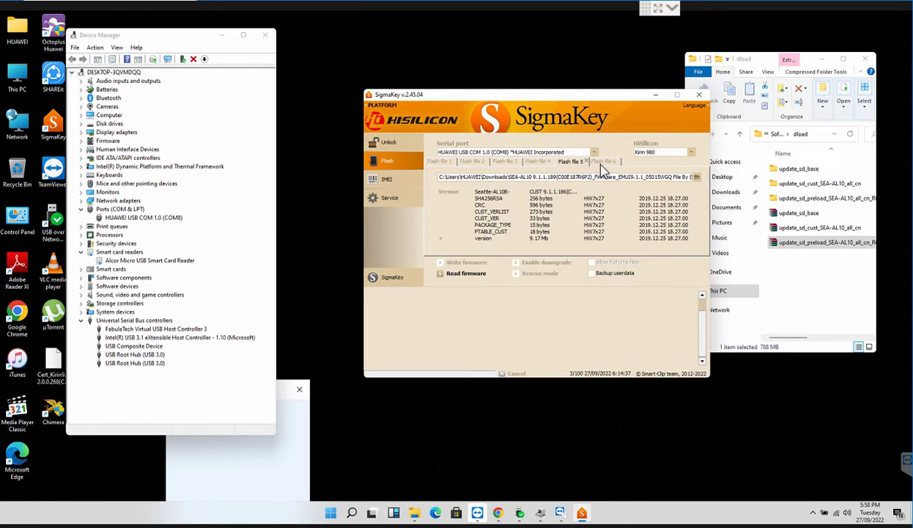
- Load UPDATE.APP from the update_sd_preload_SEA-AL10_all_cn_R6 folder in dload as flash file 6
{"action": "left_click", "coordinate": [604, 162]}
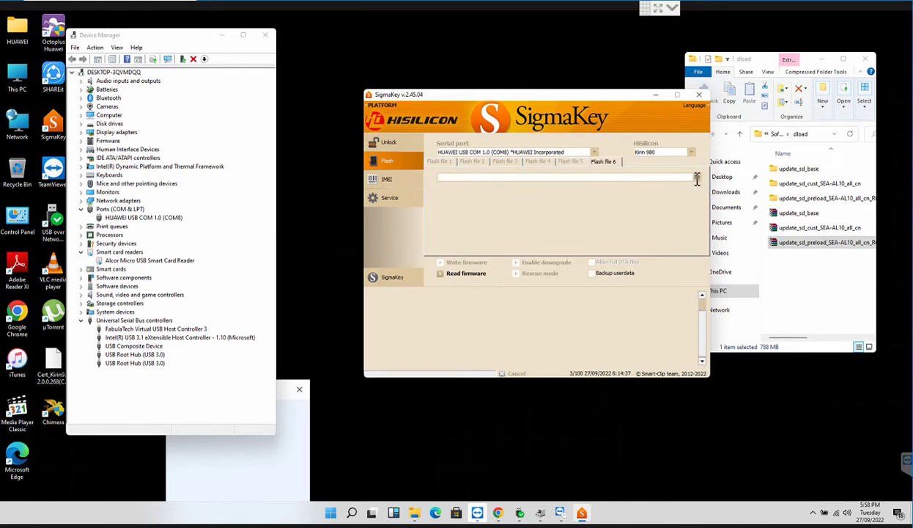
{"action": "left_click", "coordinate": [694, 177]}
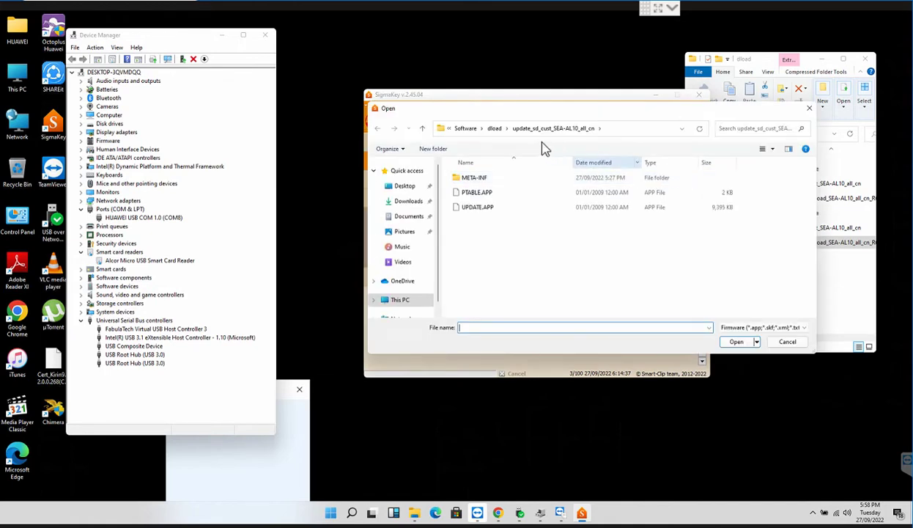
{"action": "left_click", "coordinate": [494, 128]}
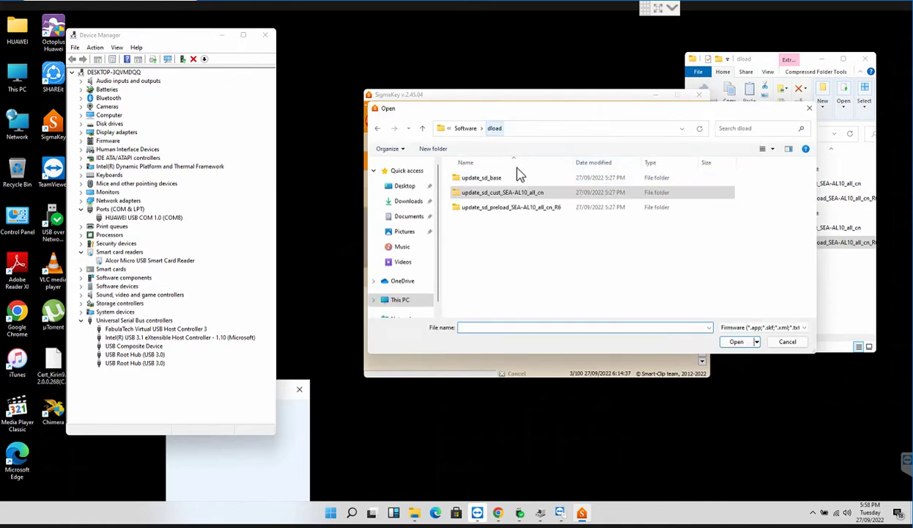
{"action": "double_click", "coordinate": [522, 214]}
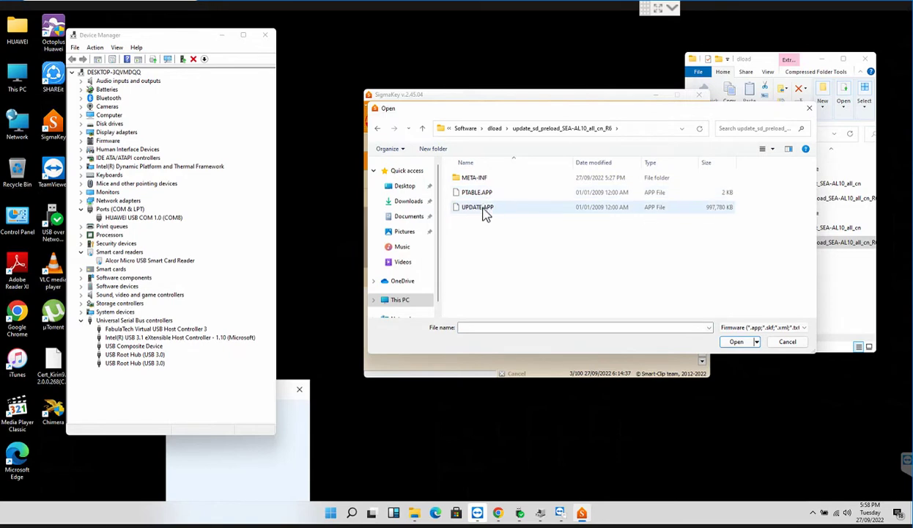
{"action": "double_click", "coordinate": [483, 211]}
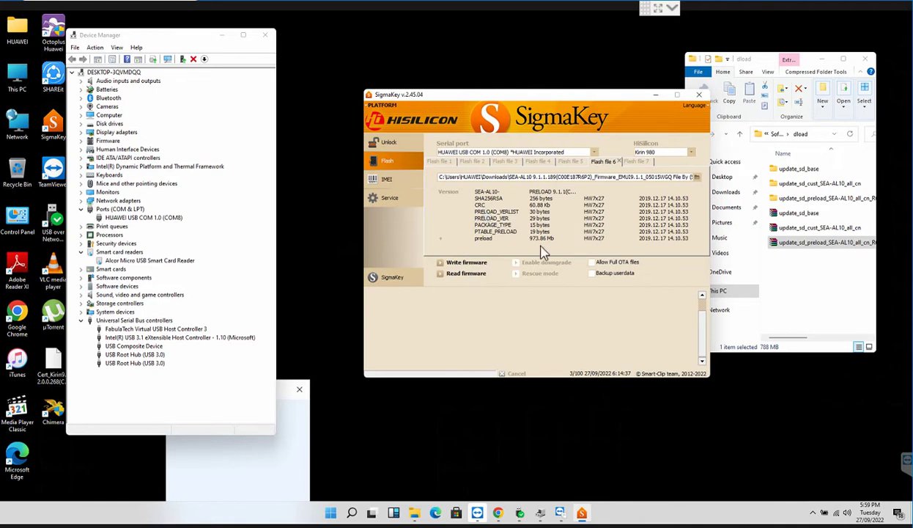
- Write the six loaded firmware files to the phone, acknowledging the cable notice and agreeing to proceed with the selected files
{"action": "left_click", "coordinate": [471, 266]}
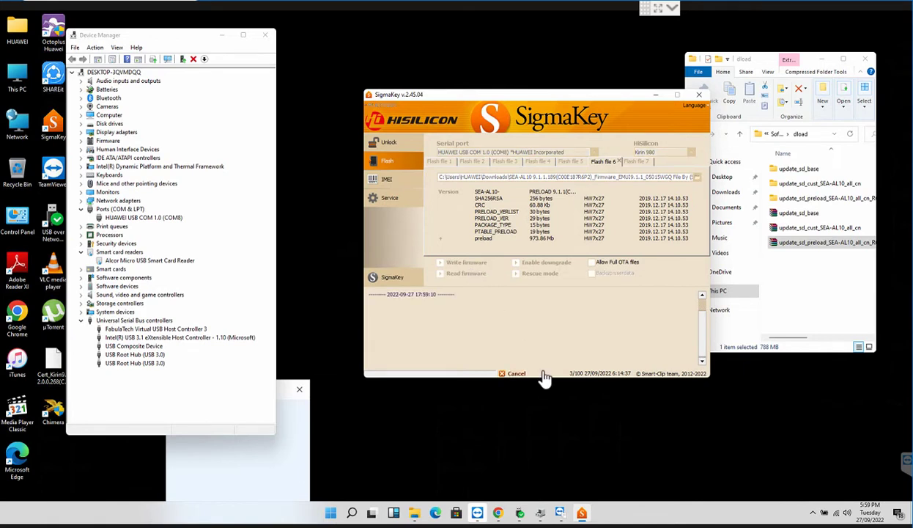
{"action": "left_click", "coordinate": [566, 188]}
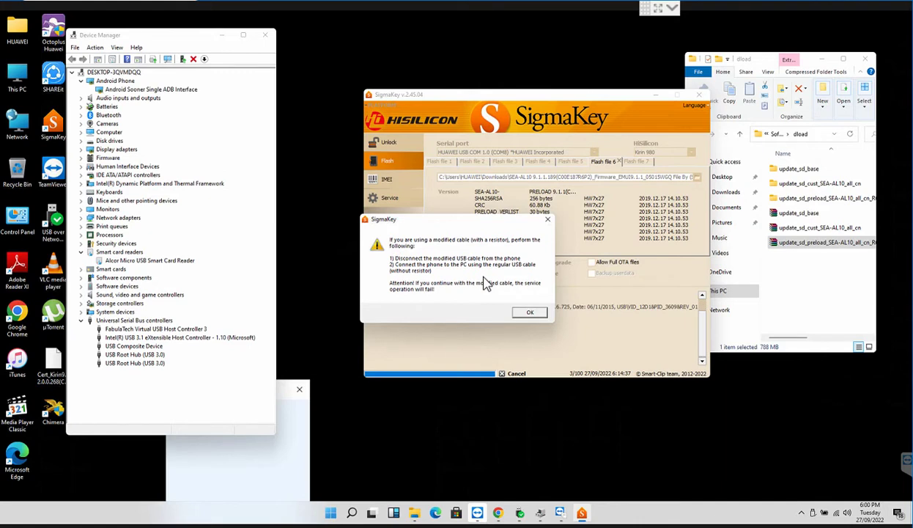
{"action": "left_click", "coordinate": [530, 314]}
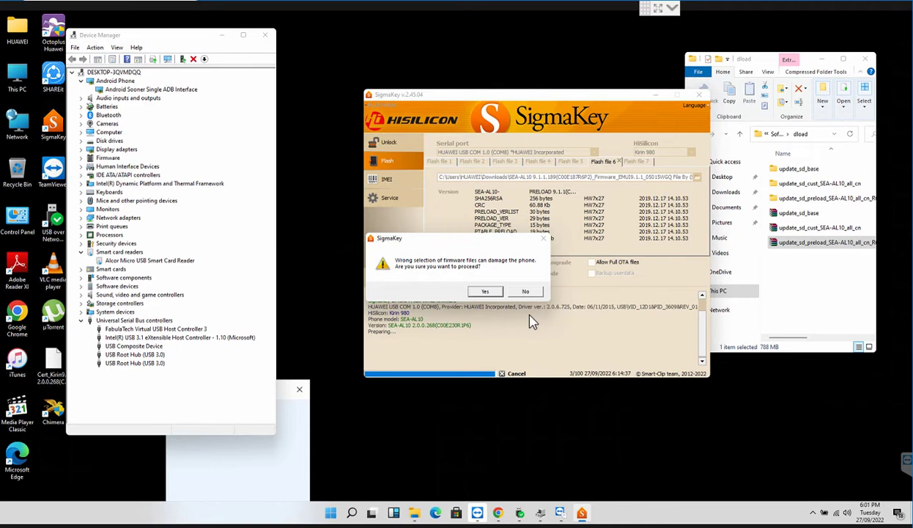
{"action": "left_click", "coordinate": [484, 291]}
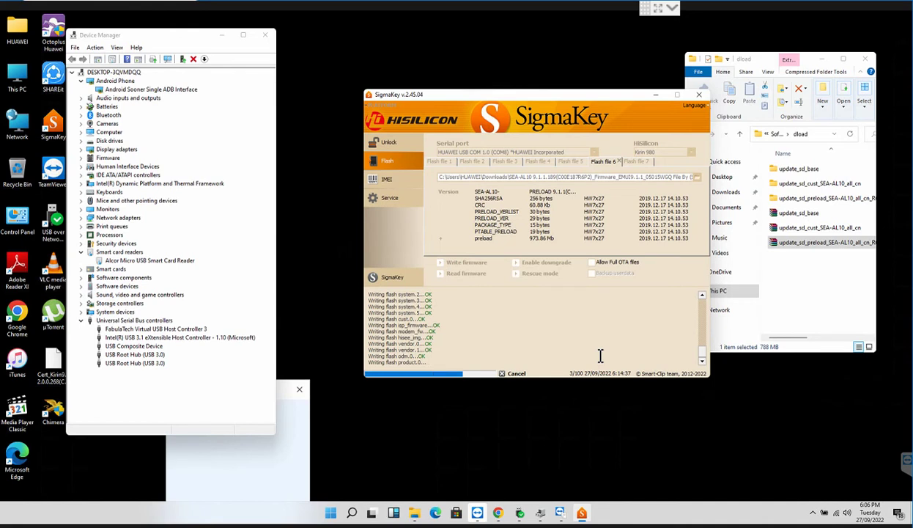
- Close the blank window behind Device Manager and refresh the desktop
{"action": "left_click", "coordinate": [300, 391]}
{"action": "right_click", "coordinate": [479, 448]}
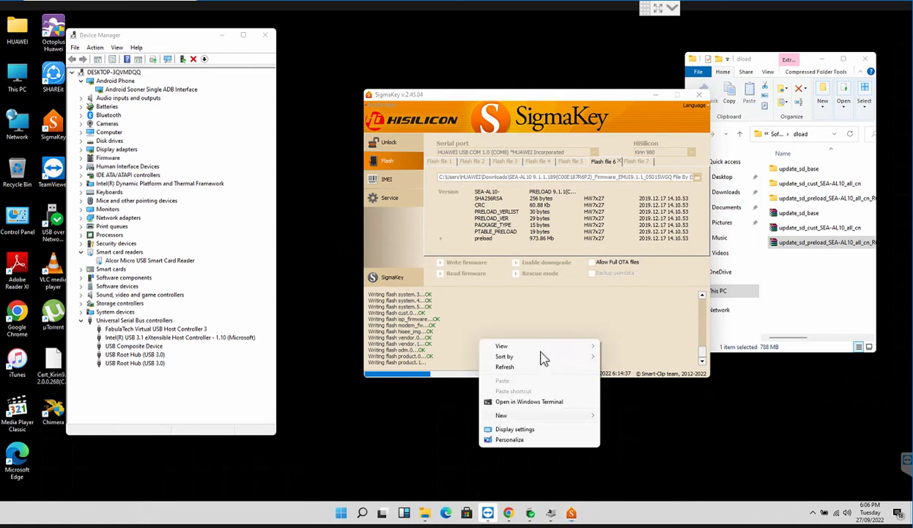
{"action": "left_click", "coordinate": [536, 367]}
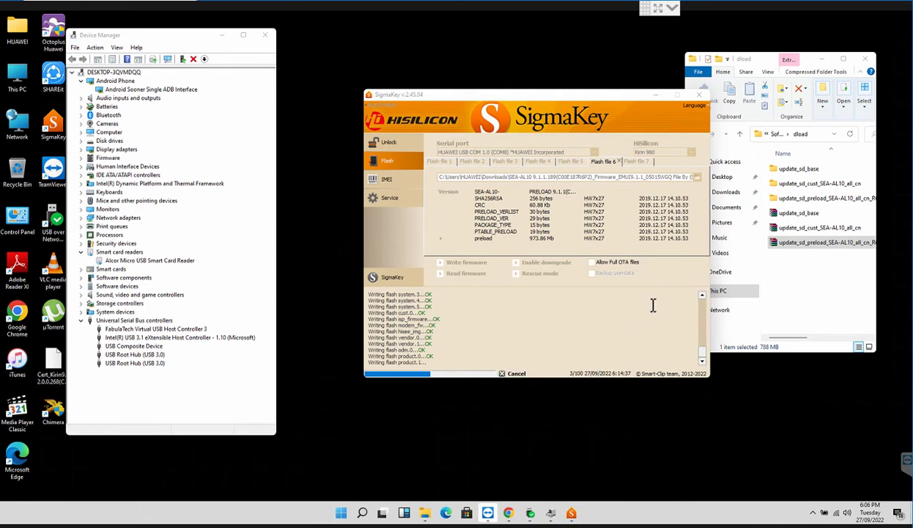
- Minimize the dload folder window and refresh the desktop while the firmware files are written
{"action": "left_click", "coordinate": [824, 61]}
{"action": "right_click", "coordinate": [822, 224]}
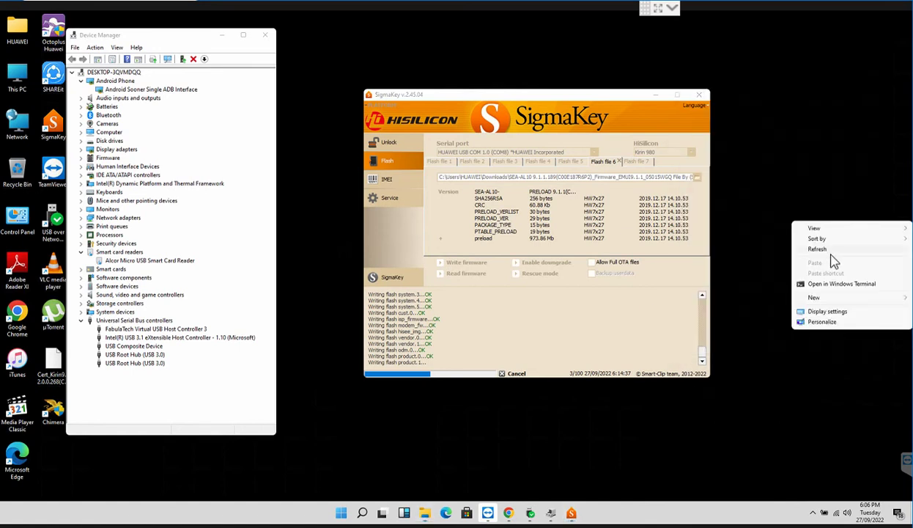
{"action": "left_click", "coordinate": [831, 250]}
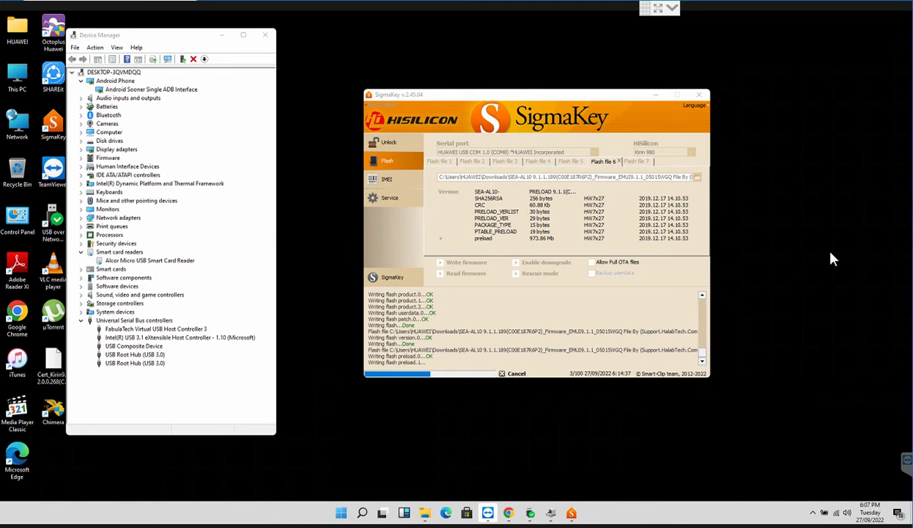
{"action": "right_click", "coordinate": [830, 253]}
{"action": "left_click", "coordinate": [841, 281]}
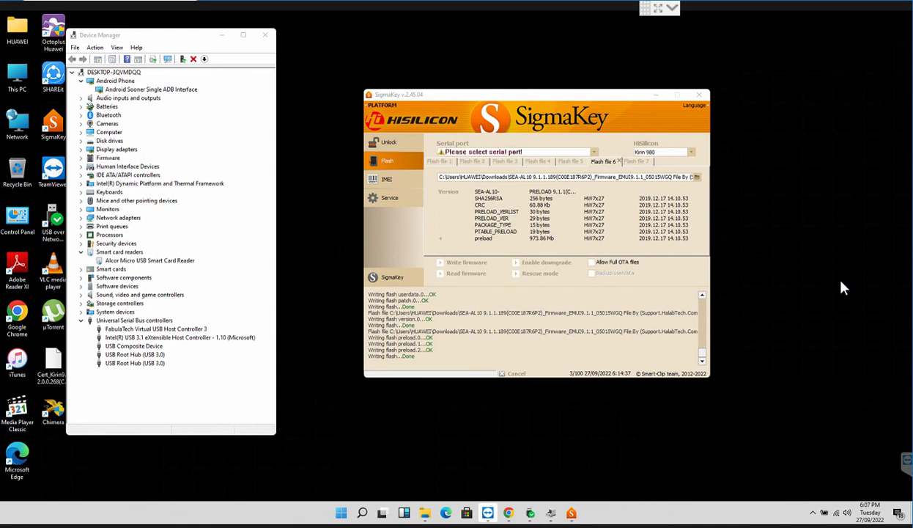
- Select the entire firmware-writing log in SigmaKey and clear the selection
{"action": "left_click", "coordinate": [454, 358]}
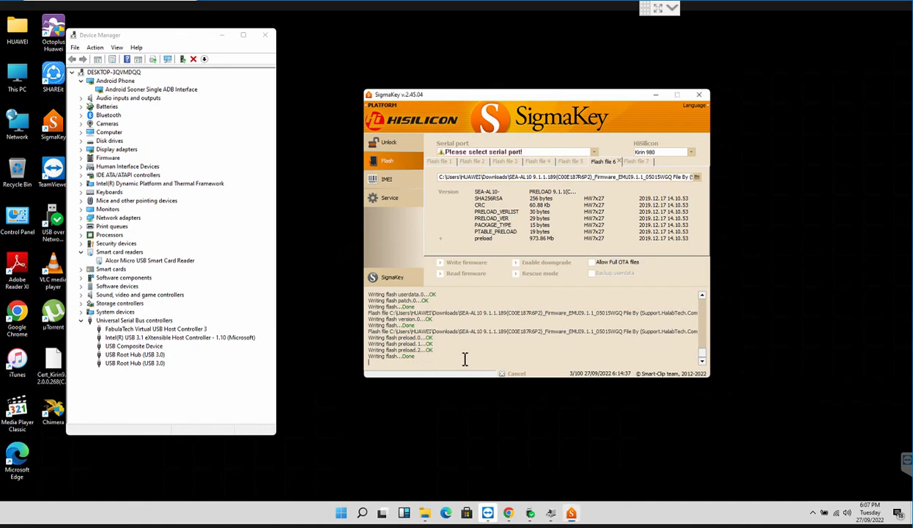
{"action": "key", "text": "ctrl+a"}
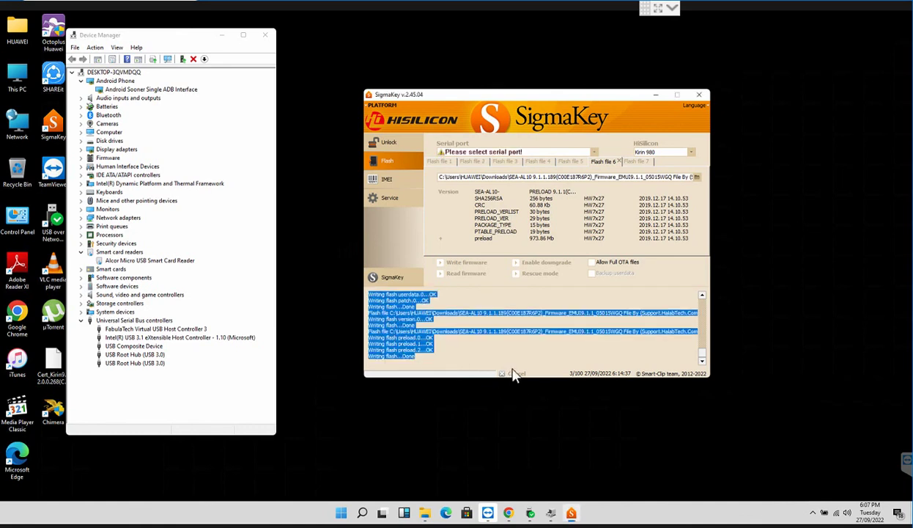
{"action": "left_click", "coordinate": [527, 356]}
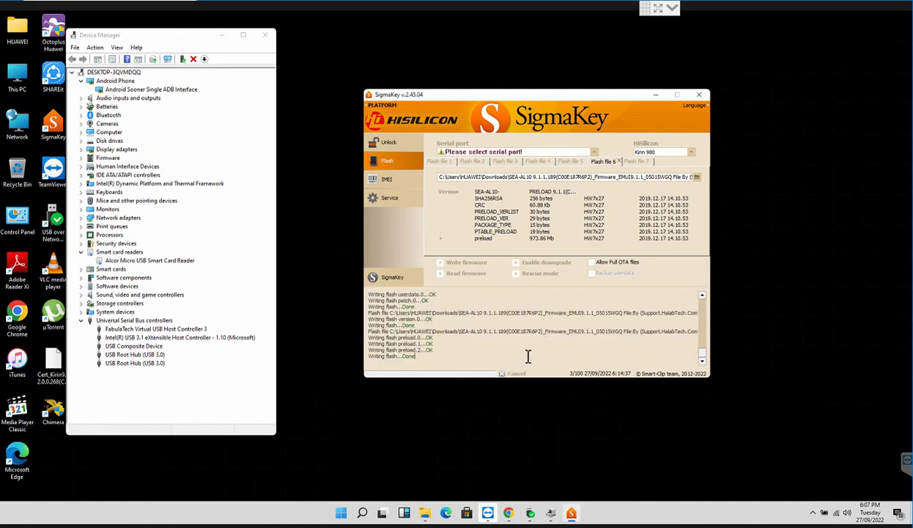